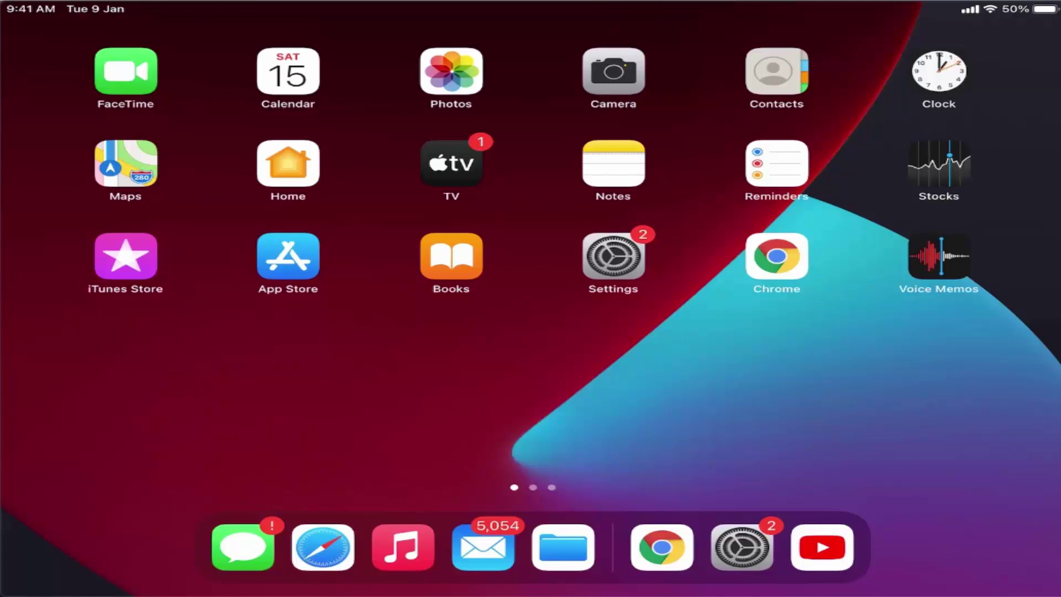
Step: Launch Settings from the iPad Home Screen
{"action": "left_click", "coordinate": [613, 257]}
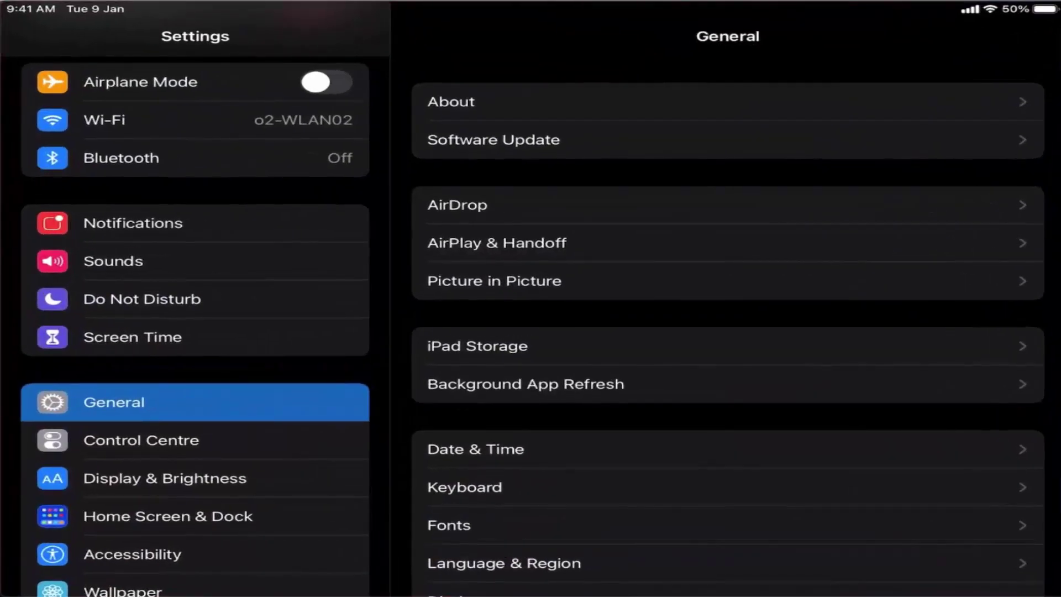
{"action": "scroll", "coordinate": [195, 332], "scroll_direction": "down", "scroll_amount": 5}
{"action": "scroll", "coordinate": [195, 332], "scroll_direction": "up", "scroll_amount": 1}
{"action": "scroll", "coordinate": [195, 332], "scroll_direction": "down", "scroll_amount": 1}
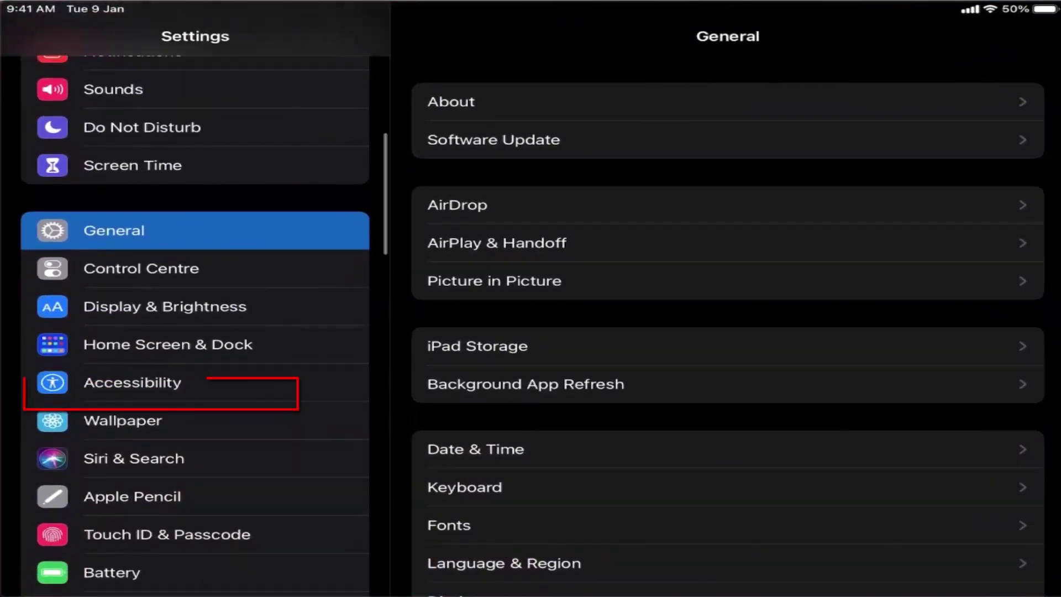
{"action": "scroll", "coordinate": [195, 332], "scroll_direction": "down", "scroll_amount": 1}
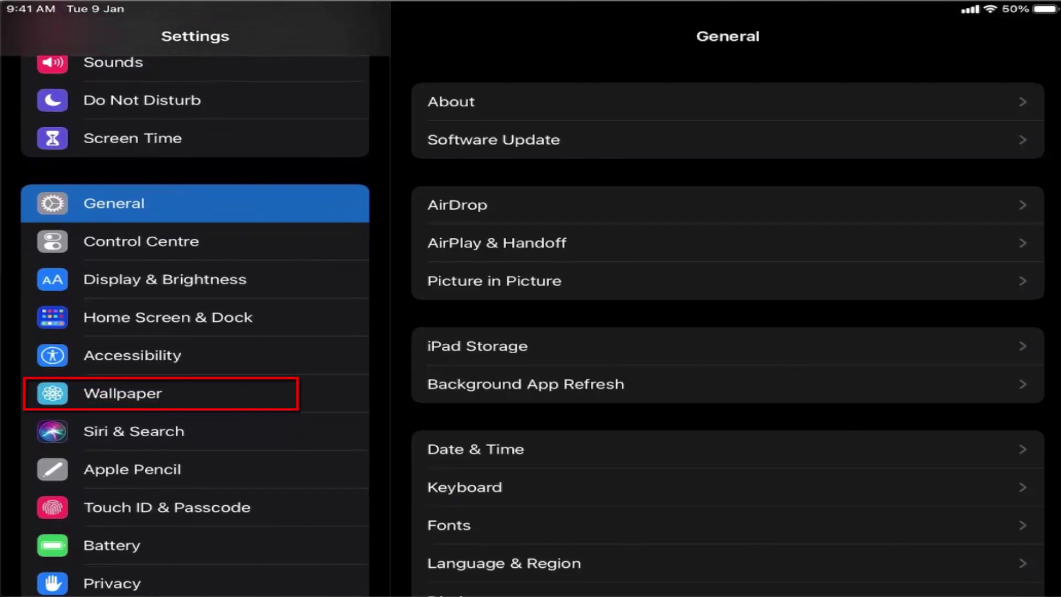
Step: Show the Wallpaper page with the current lock and home screen previews
{"action": "left_click", "coordinate": [122, 392]}
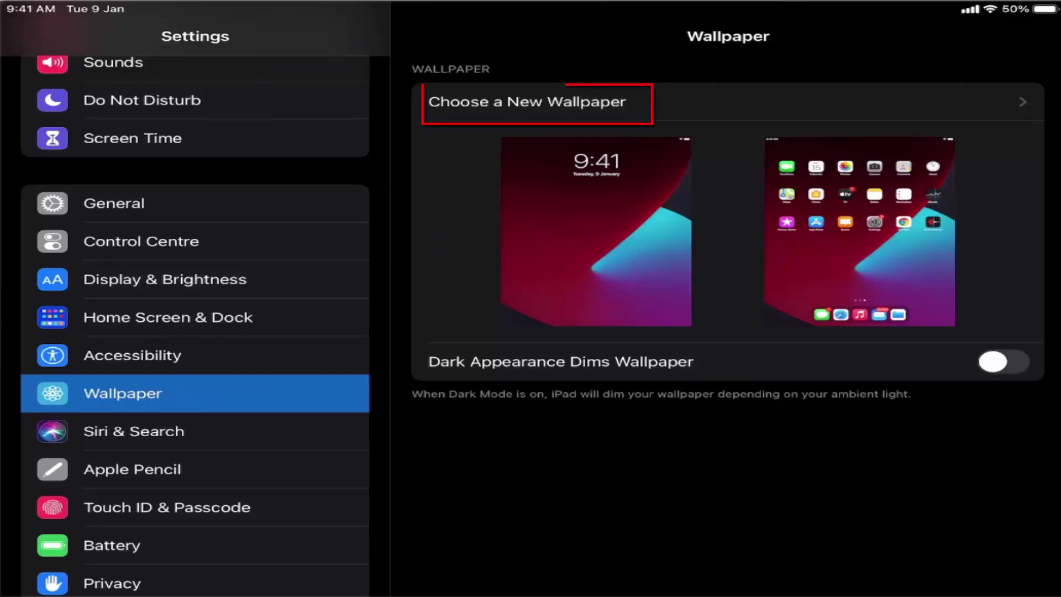
{"action": "left_click", "coordinate": [527, 101]}
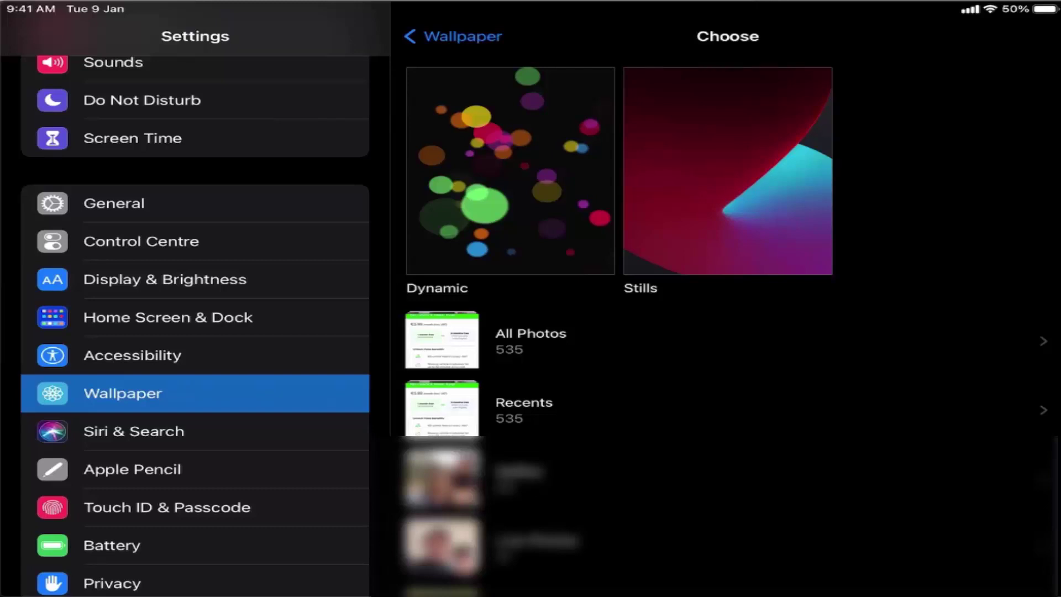
{"action": "left_click", "coordinate": [510, 171]}
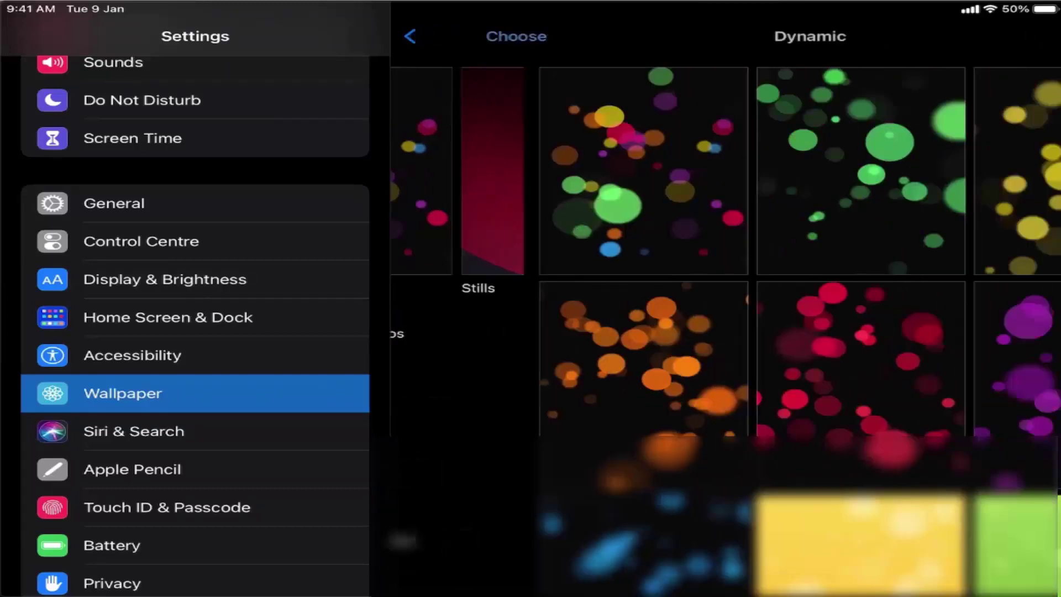
{"action": "scroll", "coordinate": [728, 323], "scroll_direction": "down", "scroll_amount": 1}
{"action": "scroll", "coordinate": [728, 324], "scroll_direction": "down", "scroll_amount": 1}
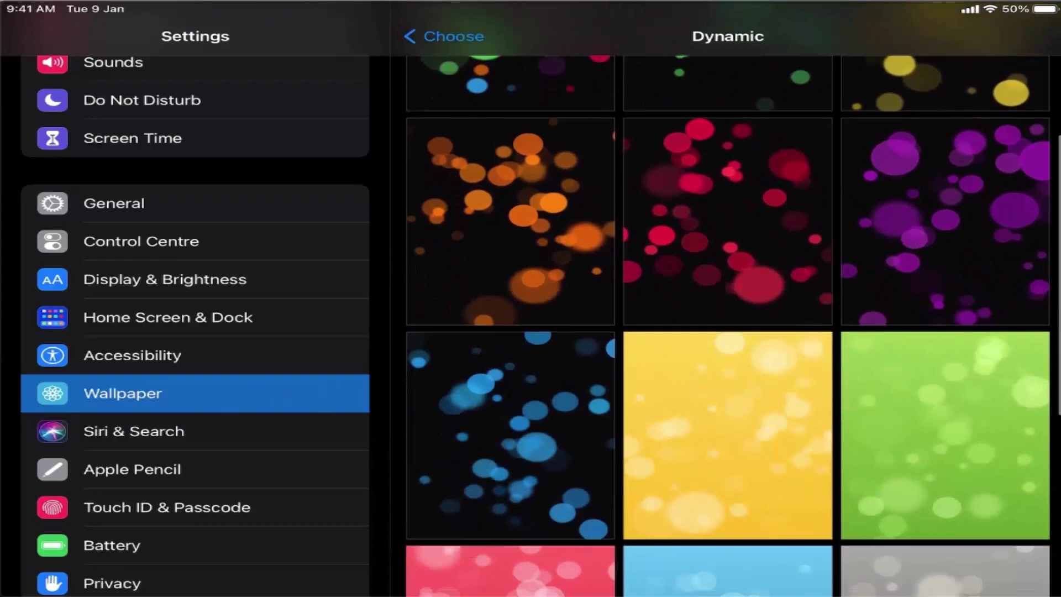
{"action": "scroll", "coordinate": [727, 323], "scroll_direction": "down", "scroll_amount": 3}
{"action": "scroll", "coordinate": [728, 323], "scroll_direction": "down", "scroll_amount": 1}
{"action": "scroll", "coordinate": [728, 324], "scroll_direction": "up", "scroll_amount": 1}
{"action": "scroll", "coordinate": [727, 323], "scroll_direction": "up", "scroll_amount": 5}
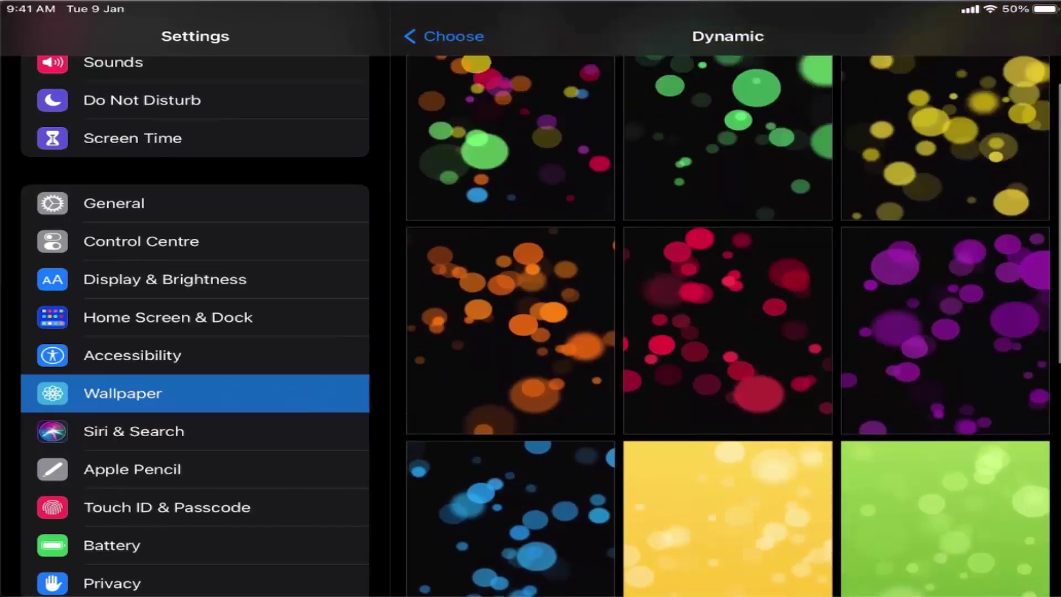
Step: Return to the wallpaper categories, browse Stills, and preview the purple desert-dunes wallpaper
{"action": "left_click", "coordinate": [445, 36]}
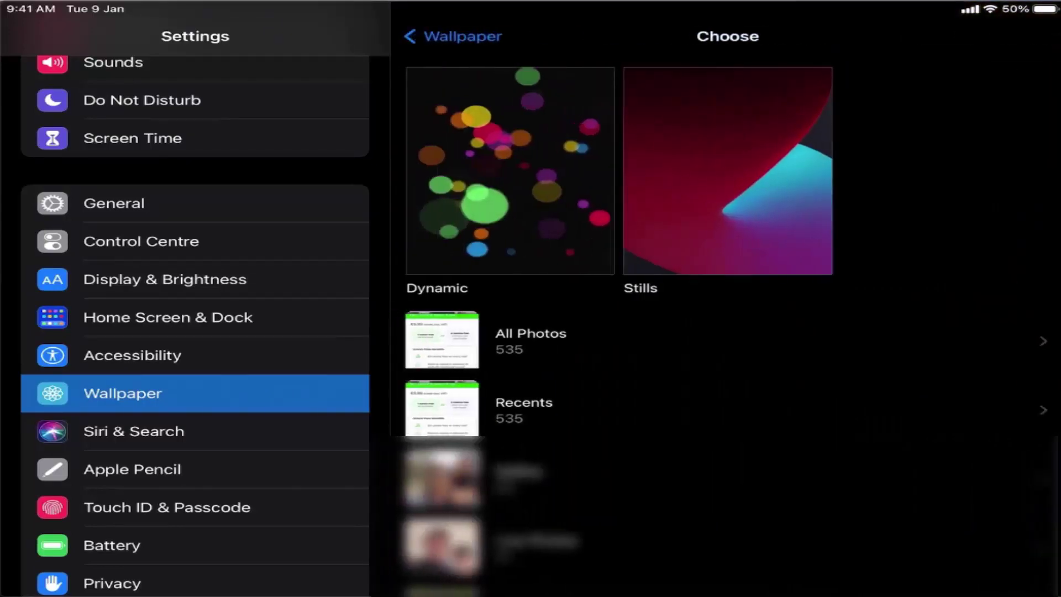
{"action": "left_click", "coordinate": [728, 170]}
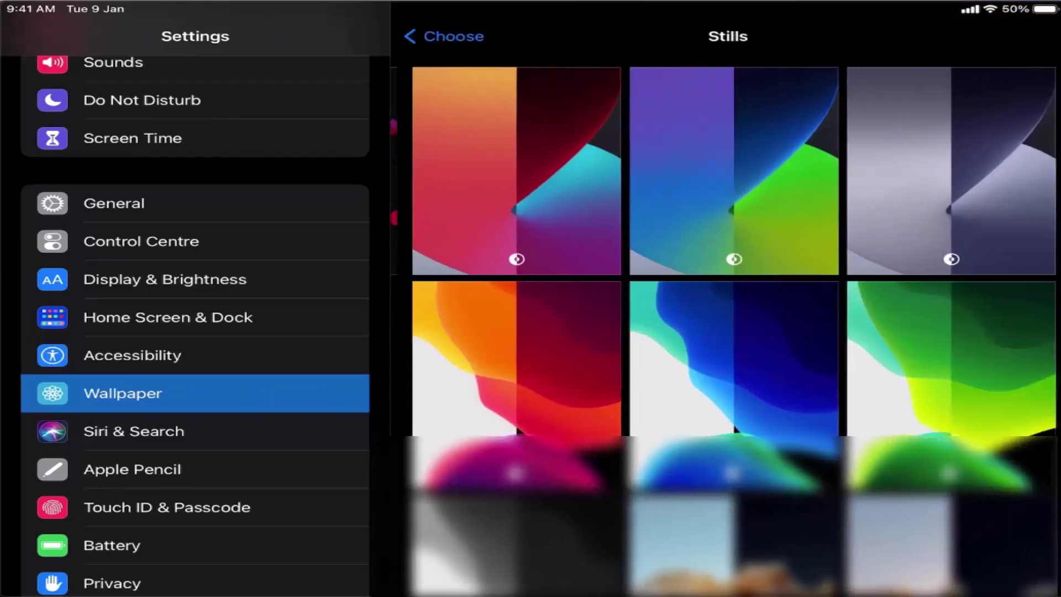
{"action": "scroll", "coordinate": [728, 323], "scroll_direction": "down", "scroll_amount": 2}
{"action": "scroll", "coordinate": [728, 324], "scroll_direction": "down", "scroll_amount": 1}
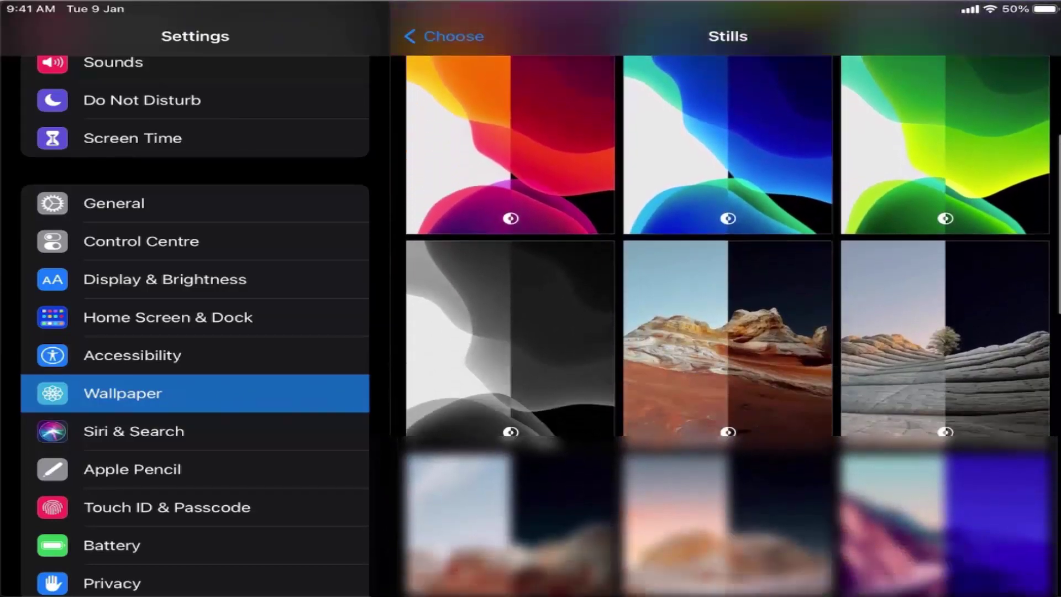
{"action": "scroll", "coordinate": [728, 323], "scroll_direction": "down", "scroll_amount": 2}
{"action": "scroll", "coordinate": [728, 323], "scroll_direction": "down", "scroll_amount": 1}
{"action": "scroll", "coordinate": [728, 323], "scroll_direction": "down", "scroll_amount": 1}
{"action": "scroll", "coordinate": [727, 323], "scroll_direction": "down", "scroll_amount": 3}
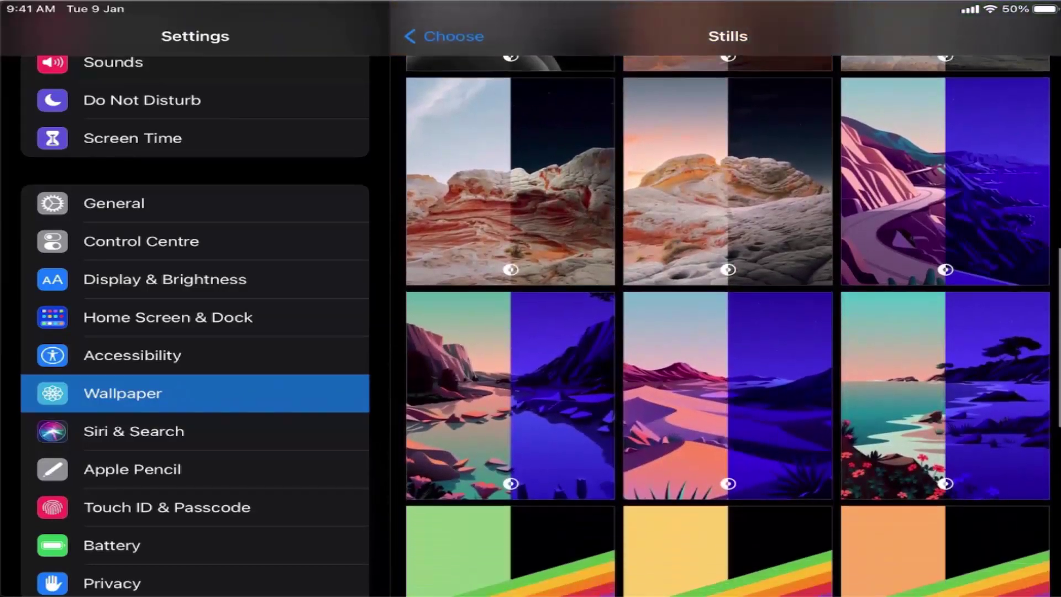
{"action": "scroll", "coordinate": [728, 323], "scroll_direction": "up", "scroll_amount": 2}
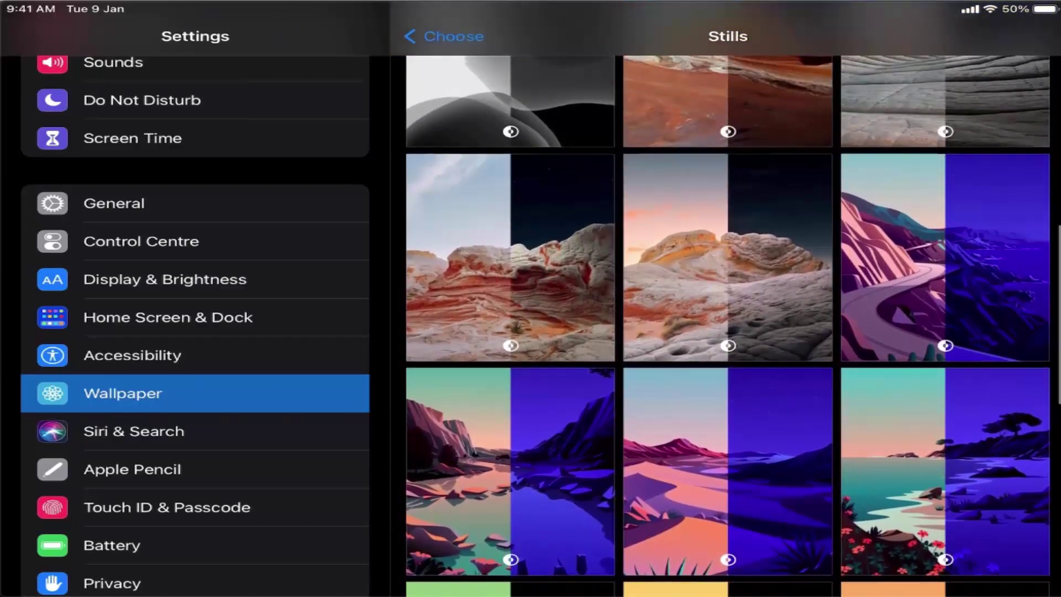
{"action": "scroll", "coordinate": [728, 323], "scroll_direction": "down", "scroll_amount": 2}
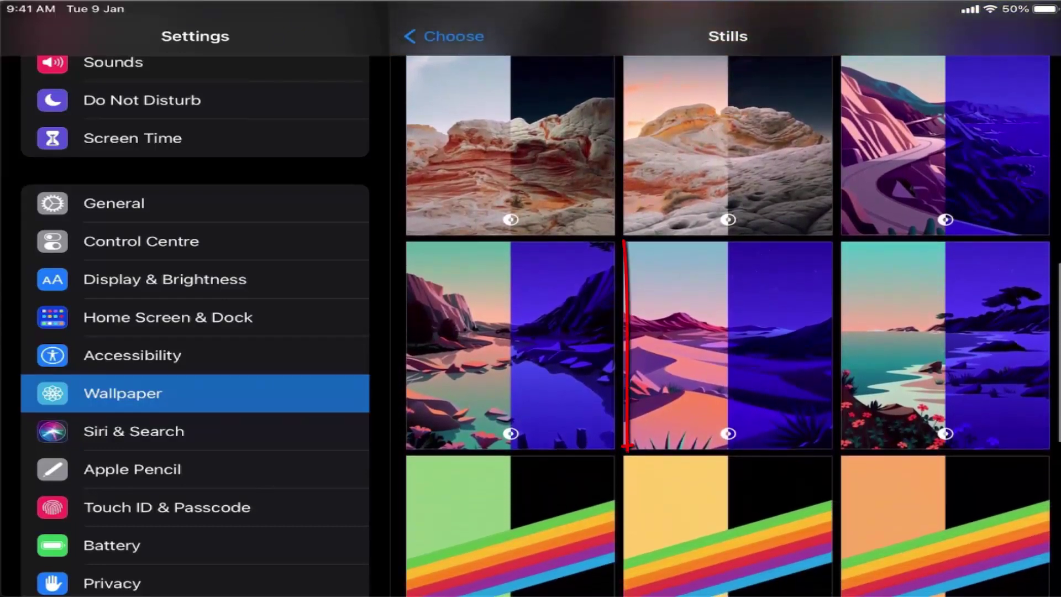
{"action": "left_click", "coordinate": [727, 344]}
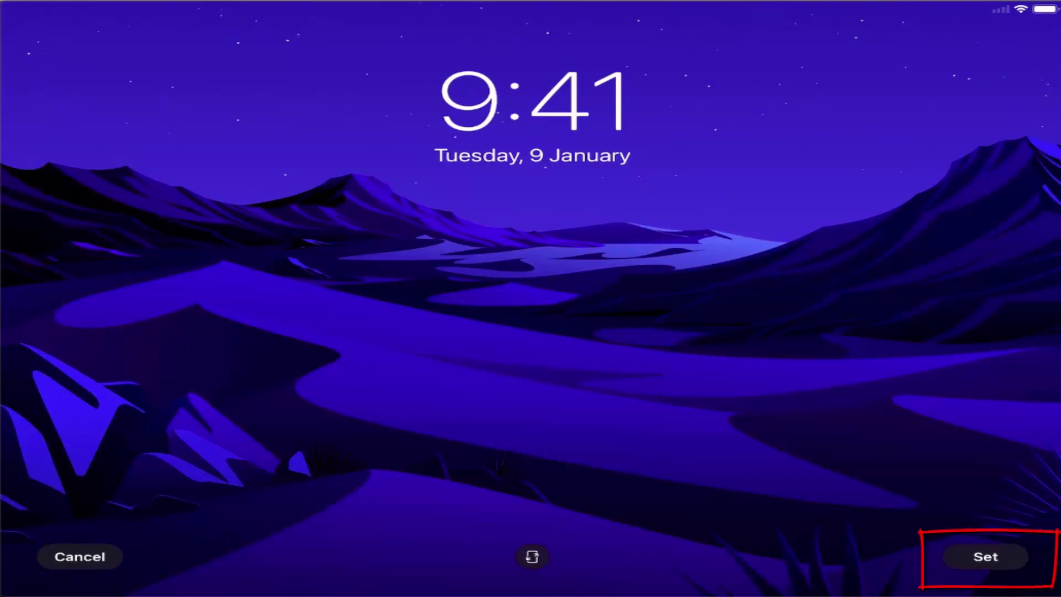
Step: Toggle Perspective Zoom off and back on, then bring up the screen choices
{"action": "left_click", "coordinate": [532, 557]}
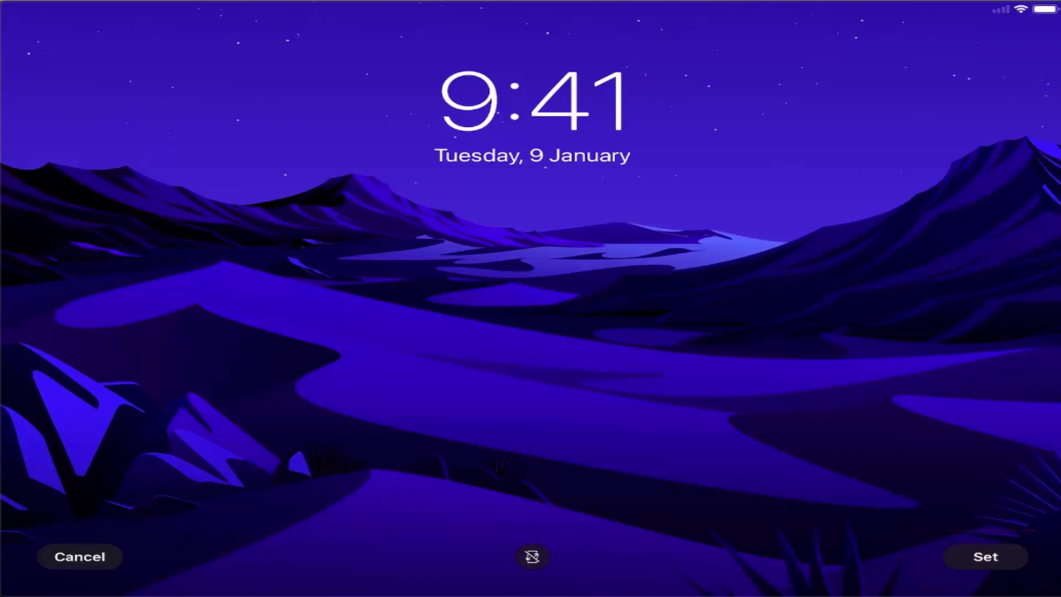
{"action": "left_click", "coordinate": [532, 556]}
{"action": "left_click", "coordinate": [985, 556]}
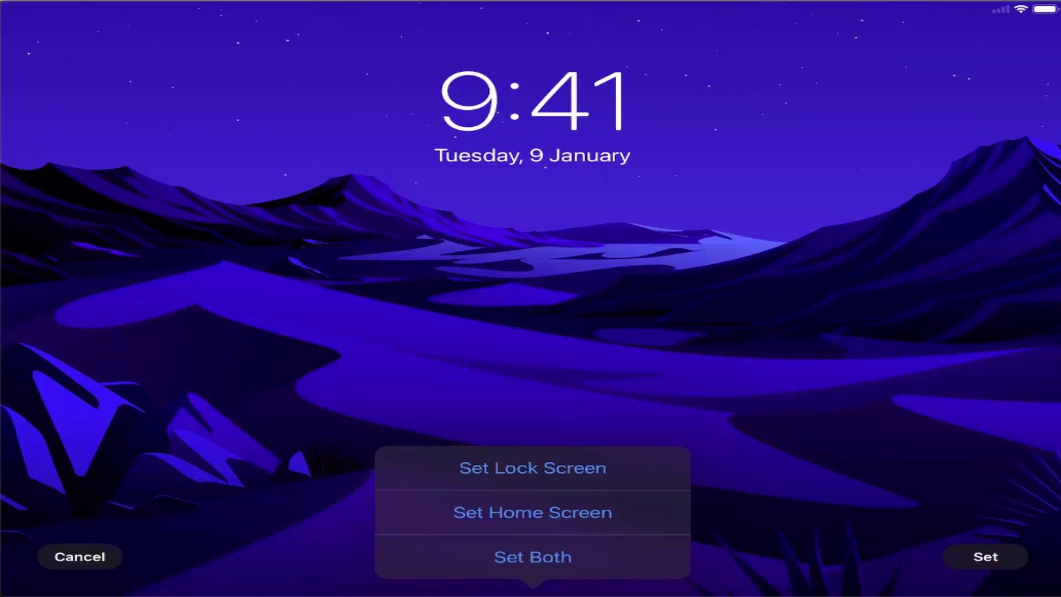
Step: Set the desert-dunes wallpaper on both screens and go to the Home Screen
{"action": "left_click", "coordinate": [532, 556]}
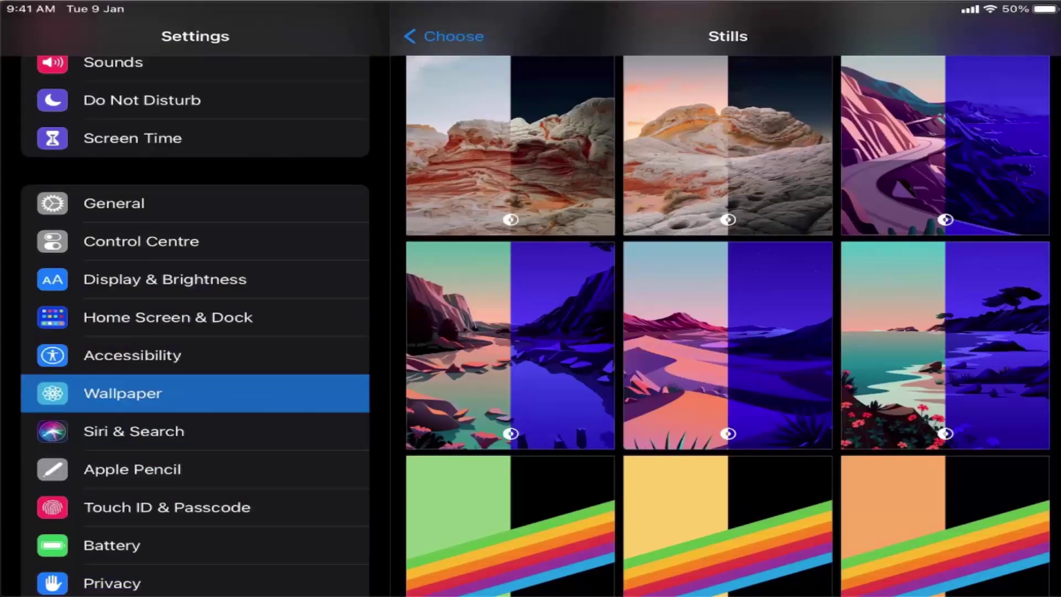
{"action": "key", "text": "super+h"}
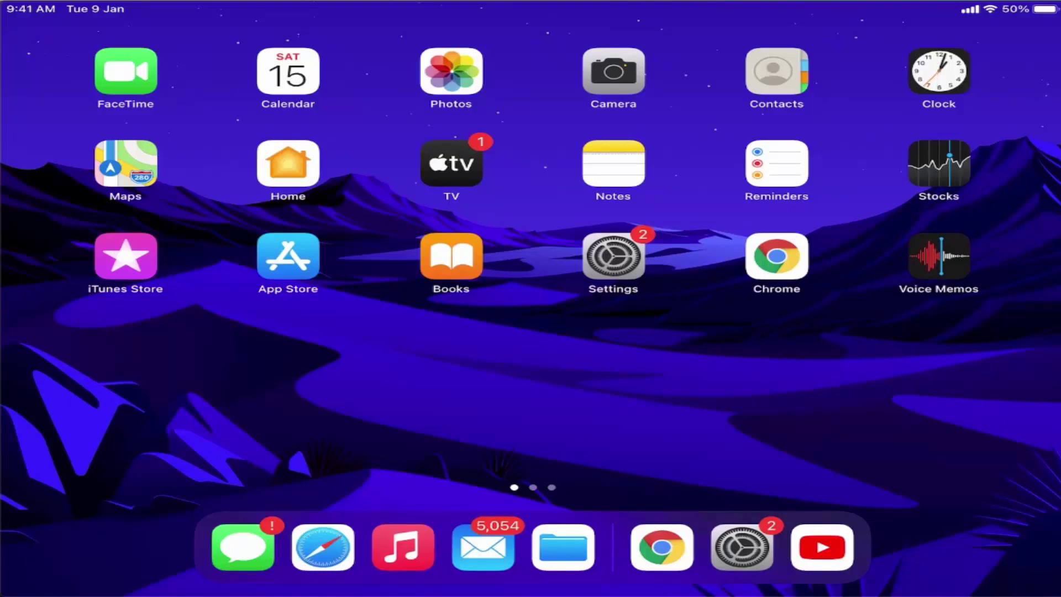
Step: Relaunch Settings to see the desert wallpaper on both Wallpaper previews
{"action": "left_click", "coordinate": [613, 256]}
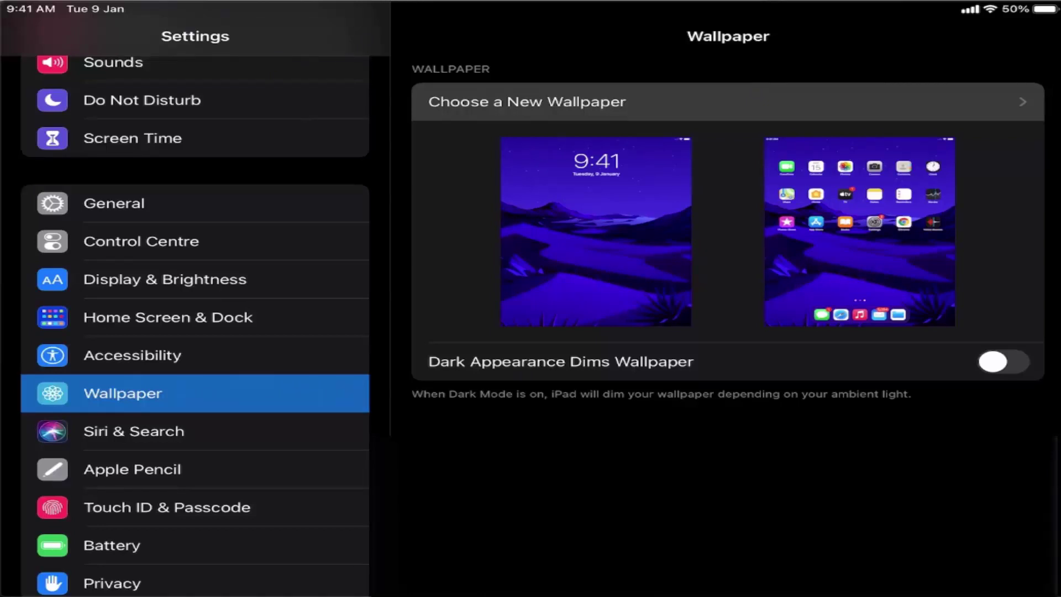
Step: View the new-wallpaper choices, then exit Settings to the Home Screen
{"action": "left_click", "coordinate": [527, 102]}
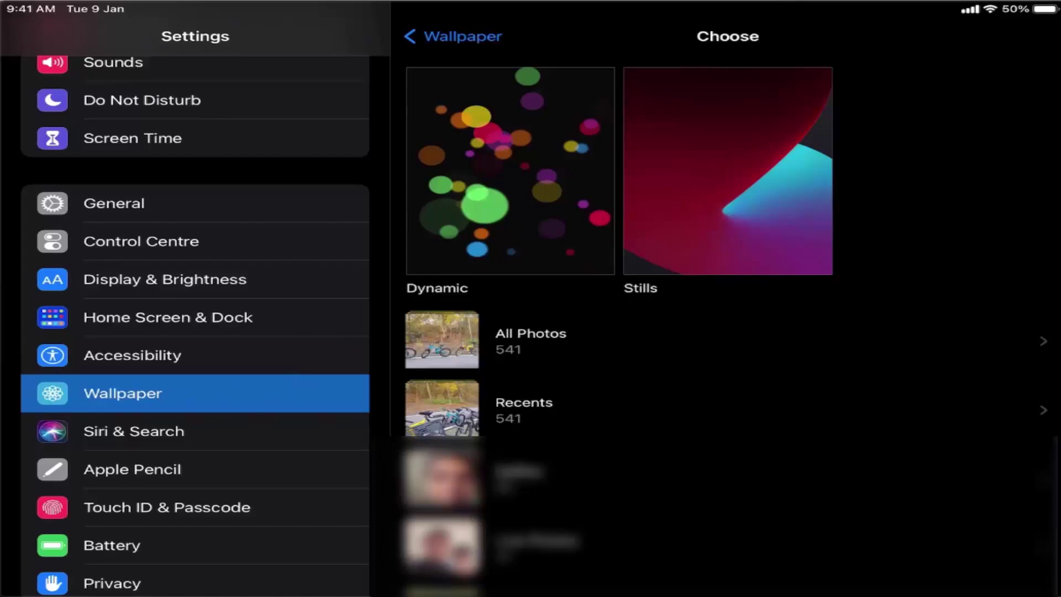
{"action": "key", "text": "super+h"}
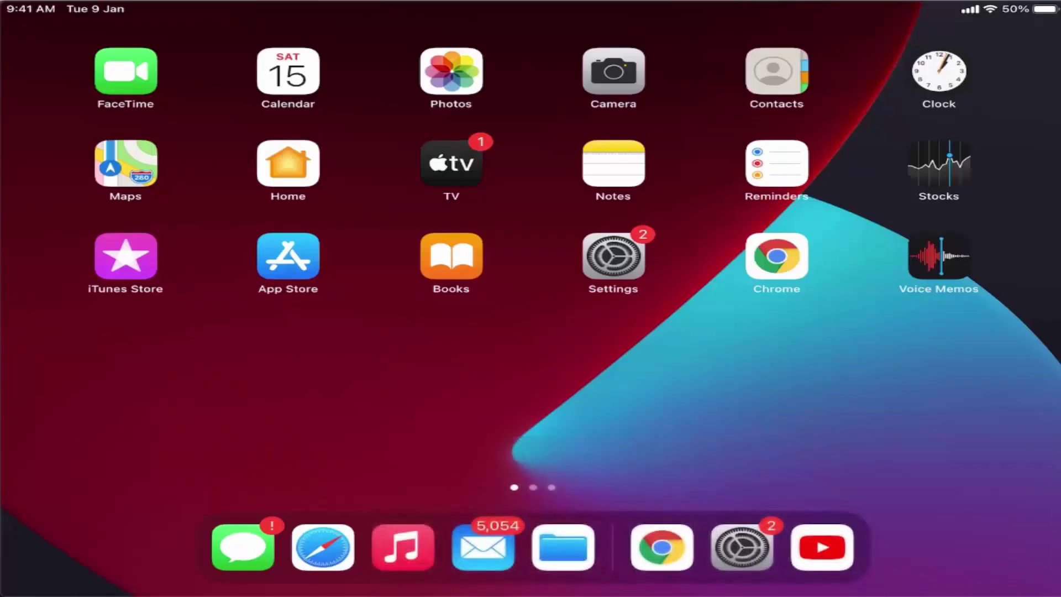